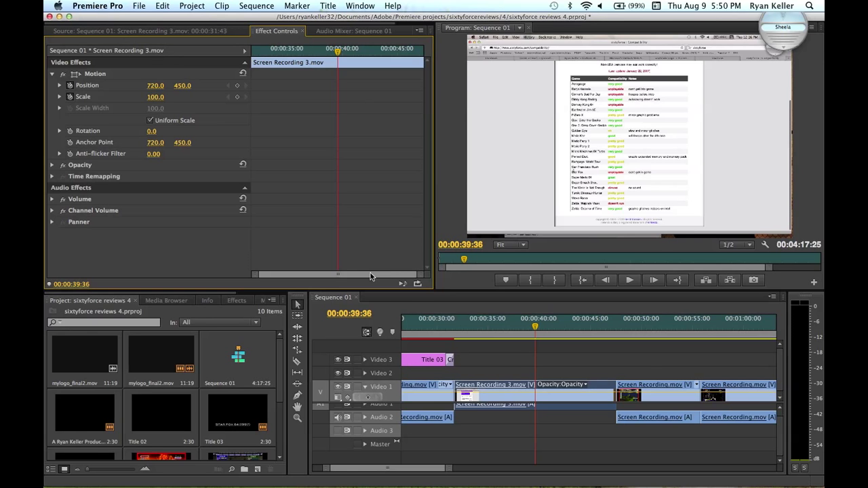
# Step: Show Screen Recording 3.mov's motion properties and move the playhead to 00:00:40:17
pyautogui.click(540, 444)
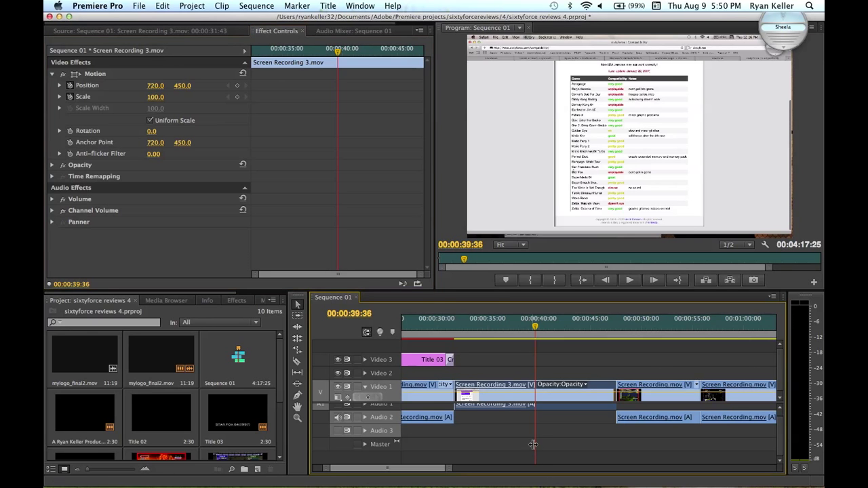
pyautogui.doubleClick(519, 384)
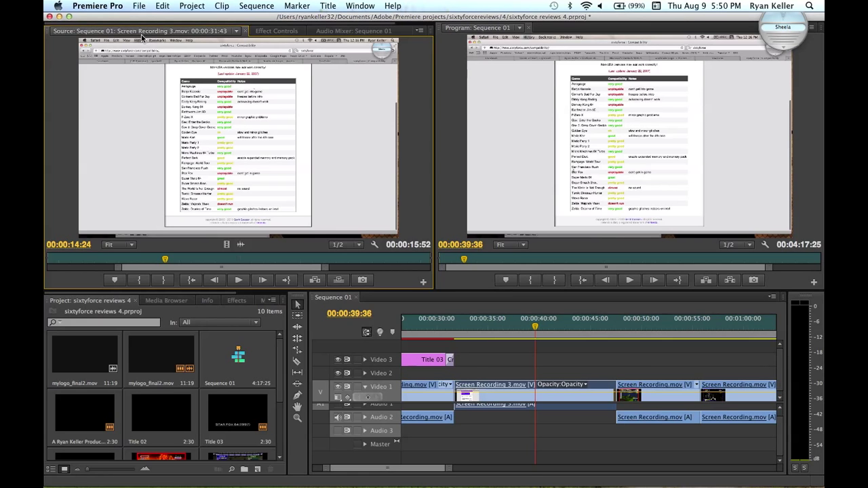
pyautogui.click(285, 32)
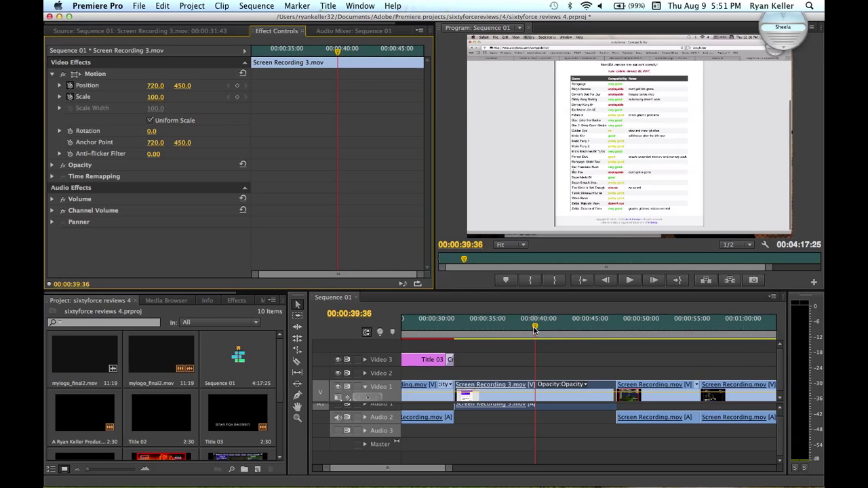
pyautogui.moveTo(534, 330)
pyautogui.mouseDown()
pyautogui.moveTo(523, 330)
pyautogui.moveTo(542, 330)
pyautogui.mouseUp()
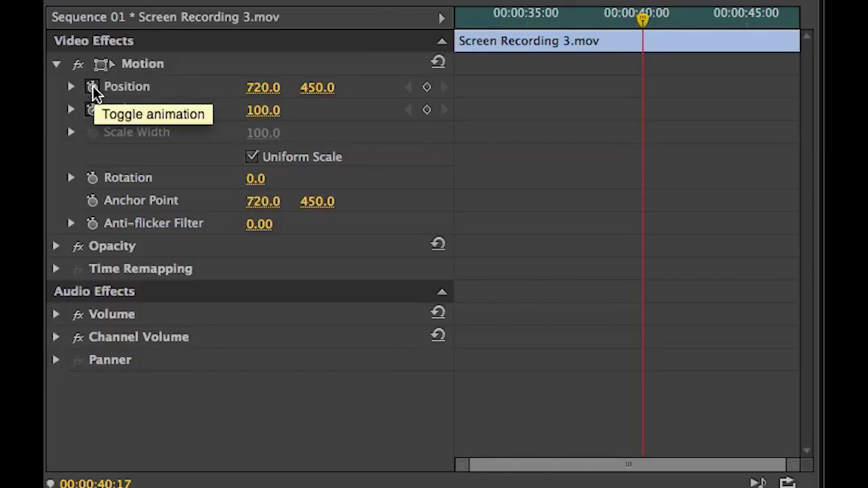
# Step: Clear the old Position and Scale animation, then add a Scale keyframe at 100
pyautogui.click(93, 86)
pyautogui.click(92, 109)
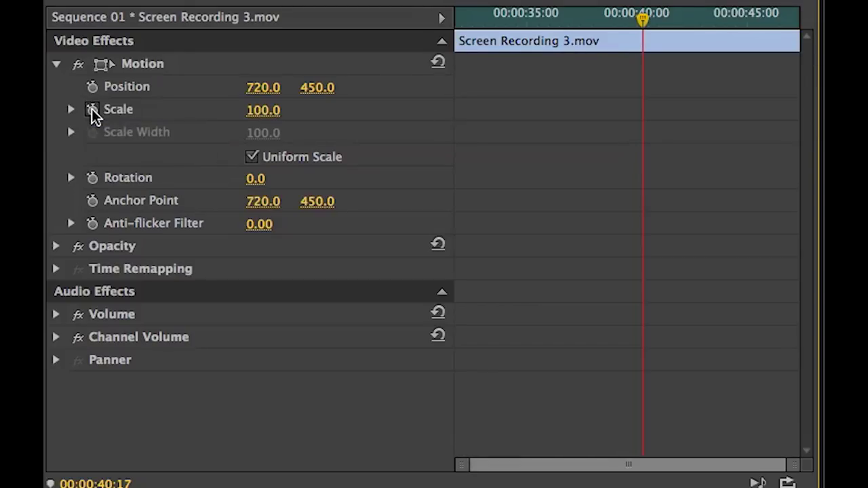
pyautogui.click(91, 108)
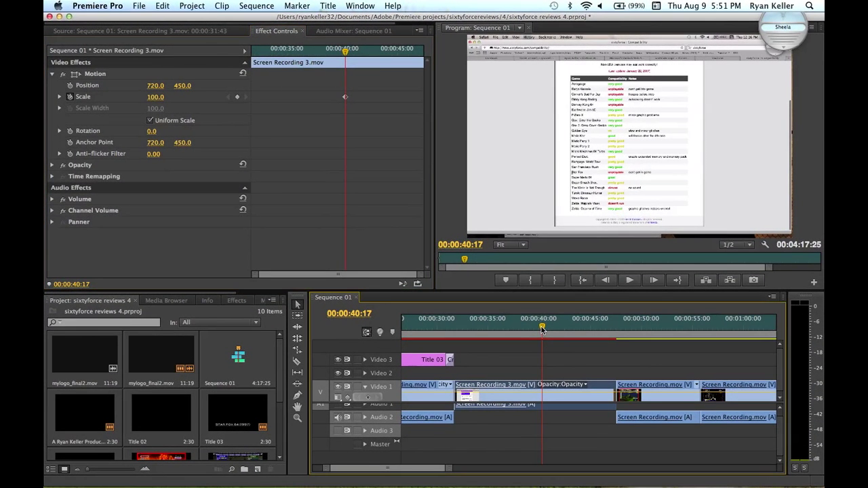
# Step: Add a starting Position keyframe at the first Scale keyframe's time
pyautogui.moveTo(542, 329); pyautogui.dragTo(566, 327)
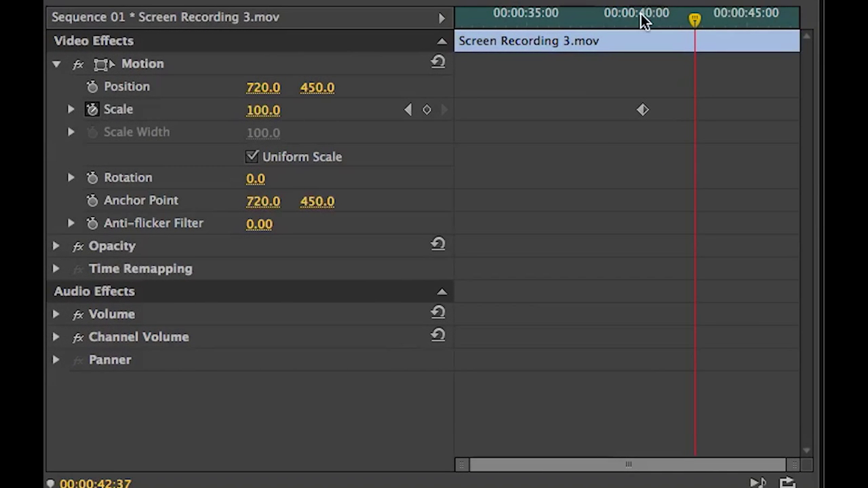
pyautogui.moveTo(641, 20); pyautogui.dragTo(700, 27)
pyautogui.click(99, 89)
# Step: Zoom the clip to Scale 385 at Position 1036, -94, framing the Star Fox row
pyautogui.moveTo(272, 114); pyautogui.dragTo(312, 113)
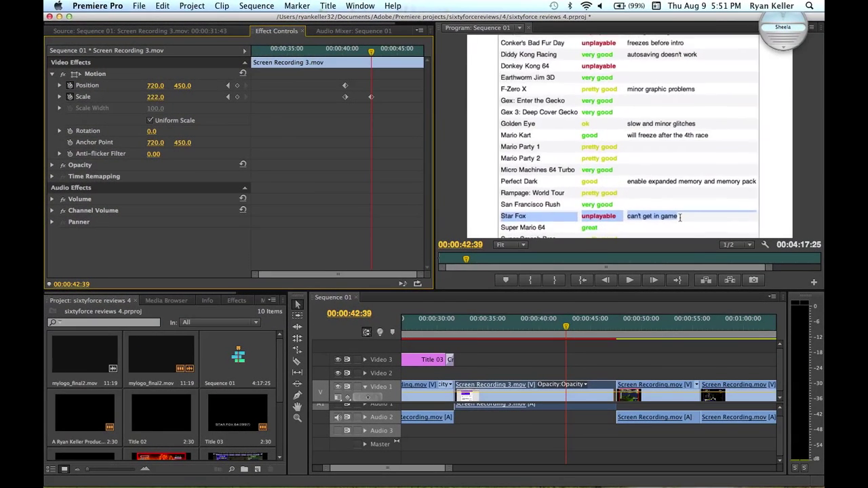
pyautogui.moveTo(146, 95)
pyautogui.mouseDown()
pyautogui.moveTo(194, 95)
pyautogui.moveTo(141, 93)
pyautogui.mouseUp()
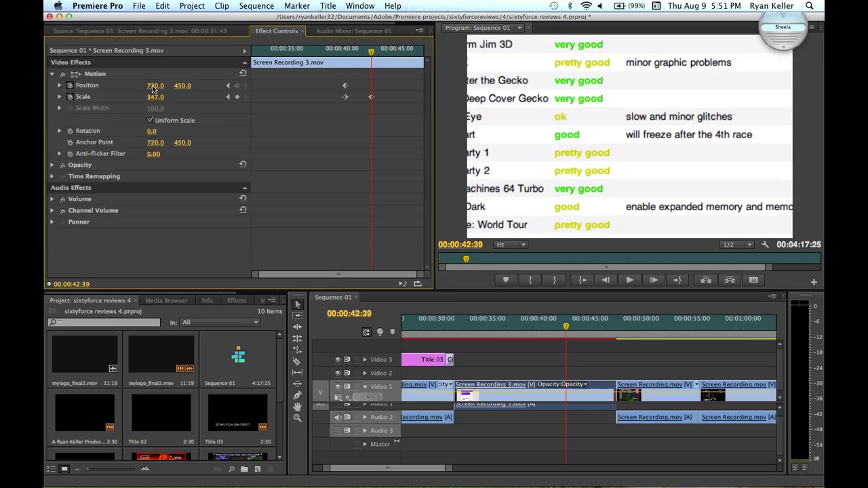
pyautogui.moveTo(154, 87); pyautogui.dragTo(135, 86)
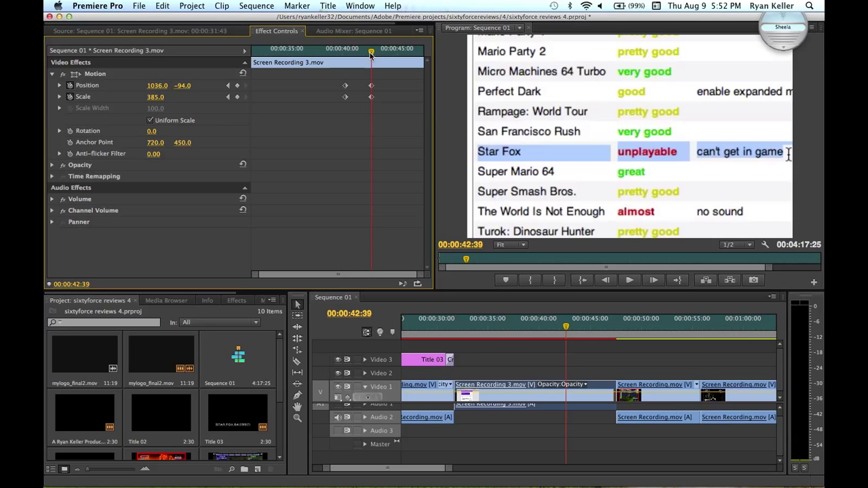
# Step: Play back the zoom-in animation from just before it begins
pyautogui.moveTo(371, 54); pyautogui.dragTo(396, 55)
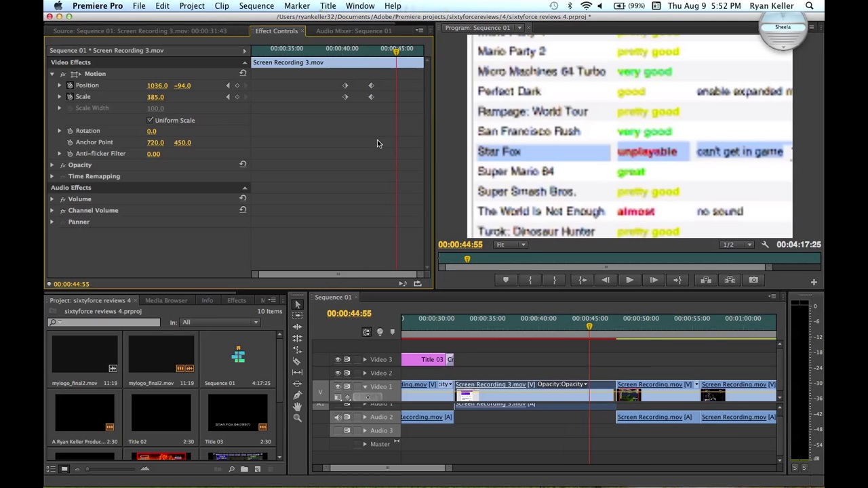
pyautogui.click(337, 52)
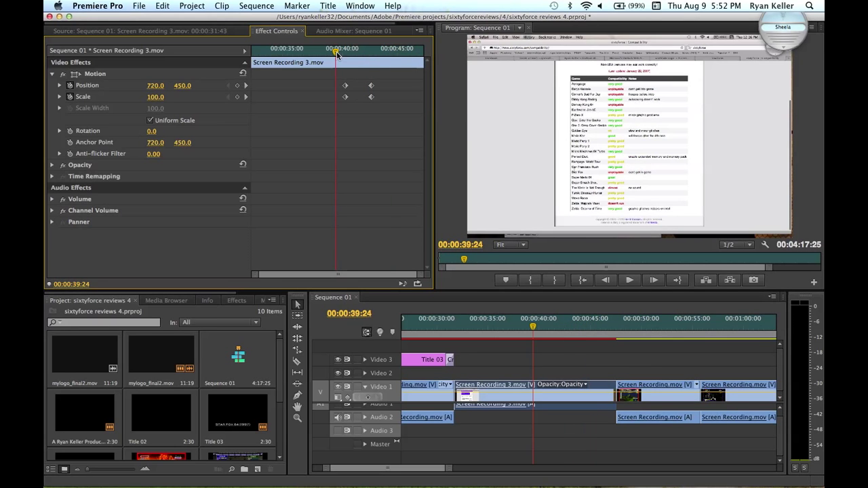
pyautogui.press('space')
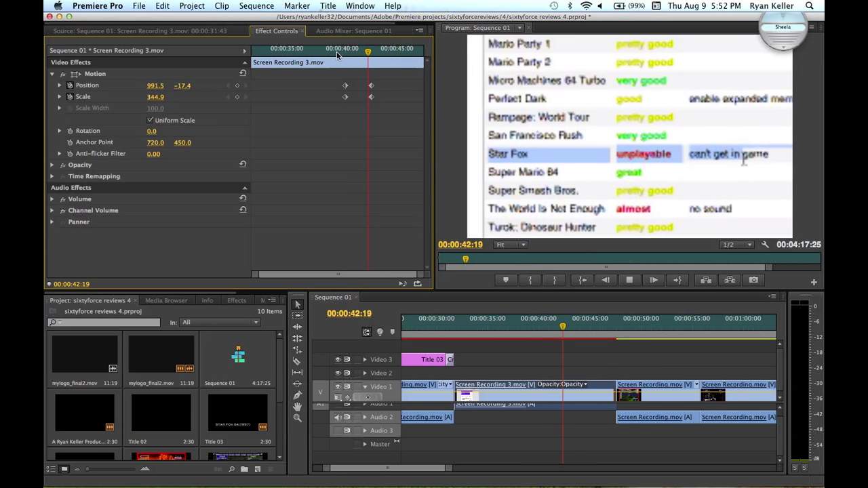
pyautogui.press('space')
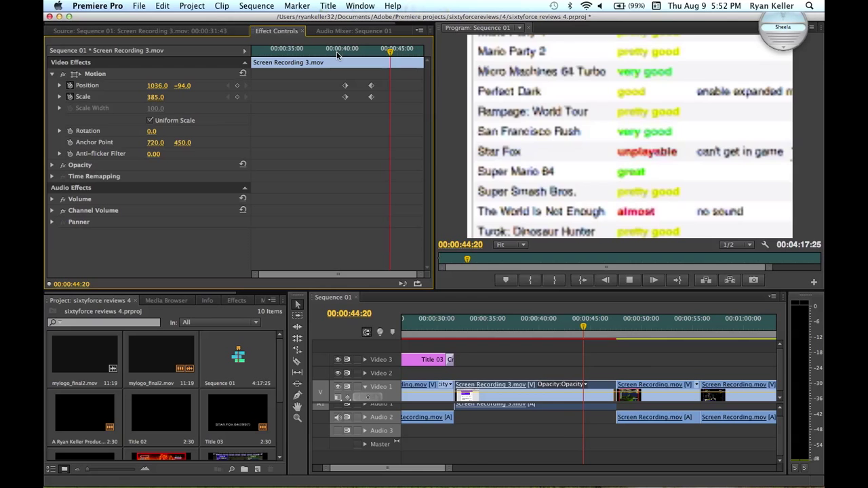
# Step: Hold the zoom with keyframes at 00:00:45:25, then set Scale 100 at 00:00:46:57
pyautogui.click(402, 60)
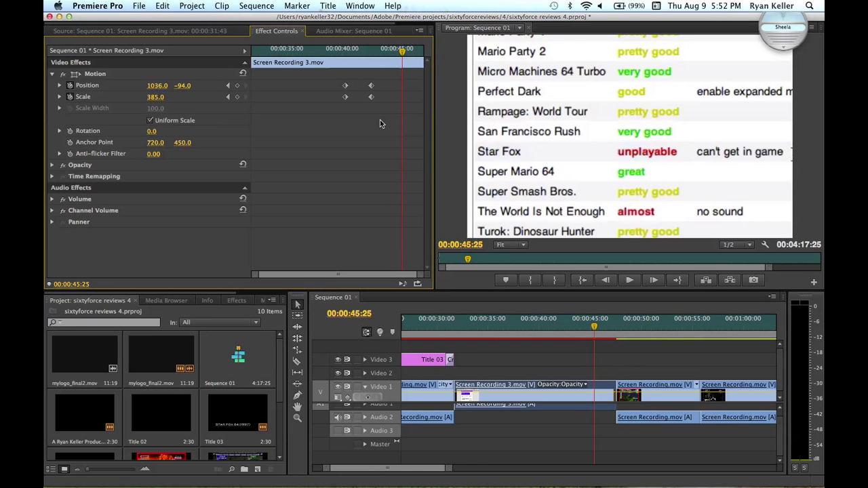
pyautogui.click(237, 86)
pyautogui.press('space')
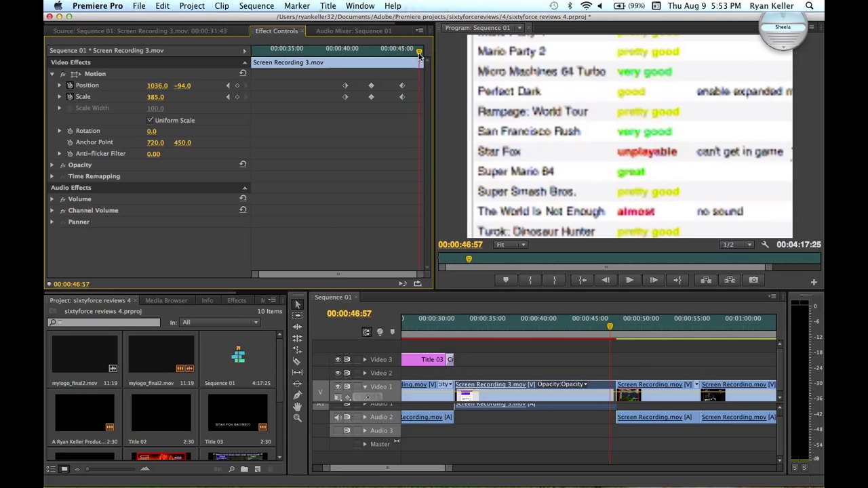
pyautogui.click(153, 98)
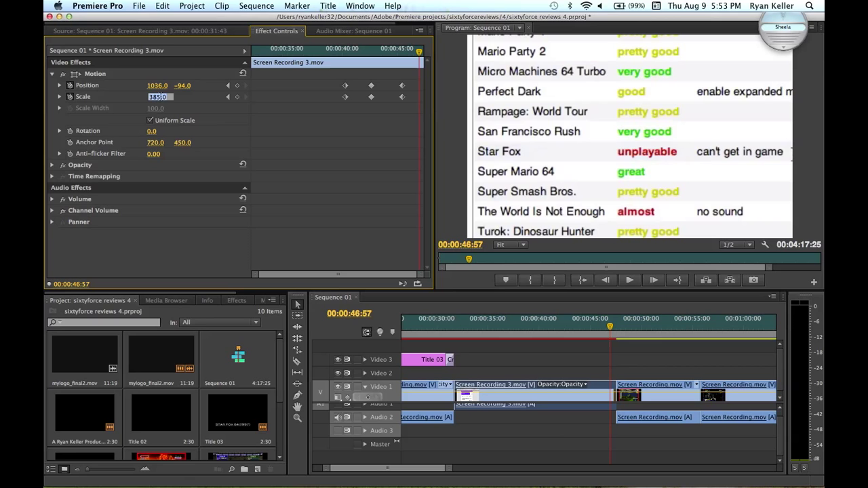
pyautogui.write('100')
pyautogui.press('Return')
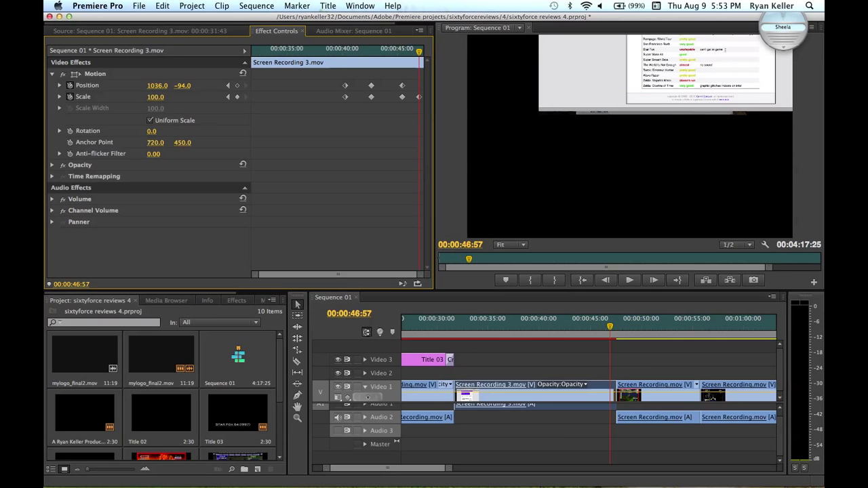
# Step: Paste the starting full-frame Position 720, 450 and play back the zoom-out
pyautogui.click(153, 86)
pyautogui.moveTo(361, 119); pyautogui.dragTo(336, 81)
pyautogui.press('super+v')
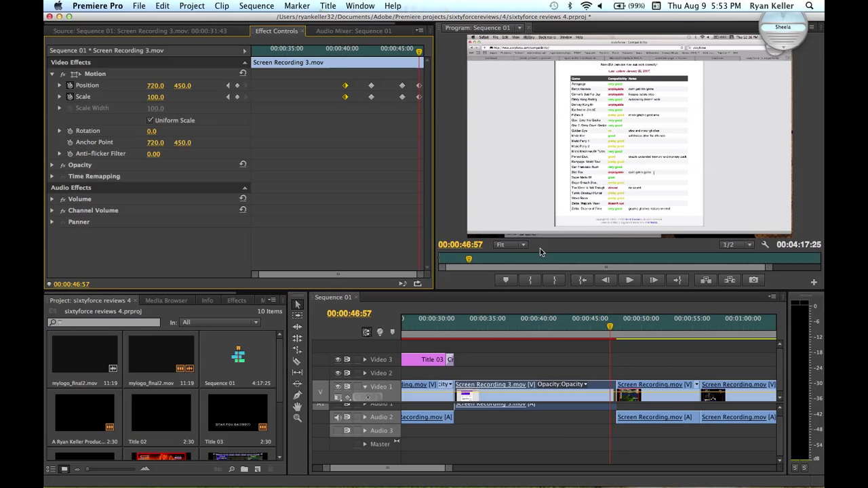
pyautogui.click(407, 53)
pyautogui.press('space')
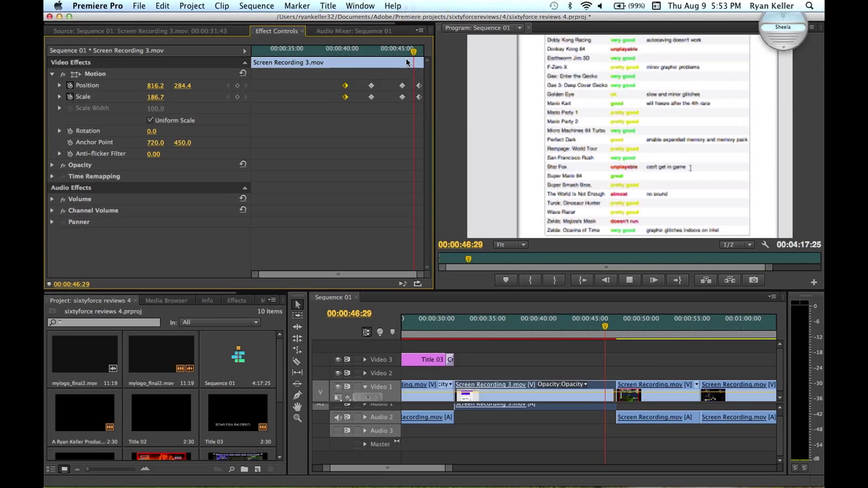
pyautogui.press('space')
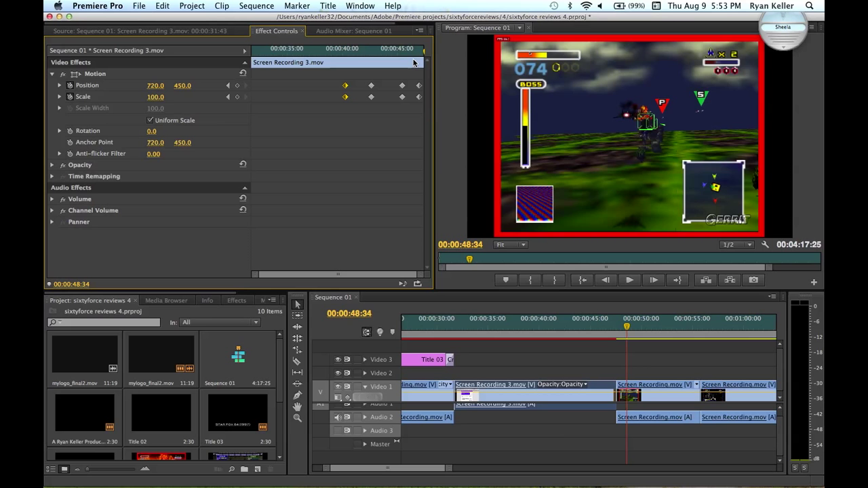
# Step: Review the zoom-in and zoom-out animation by playing it back
pyautogui.click(420, 53)
pyautogui.moveTo(420, 53); pyautogui.dragTo(341, 54)
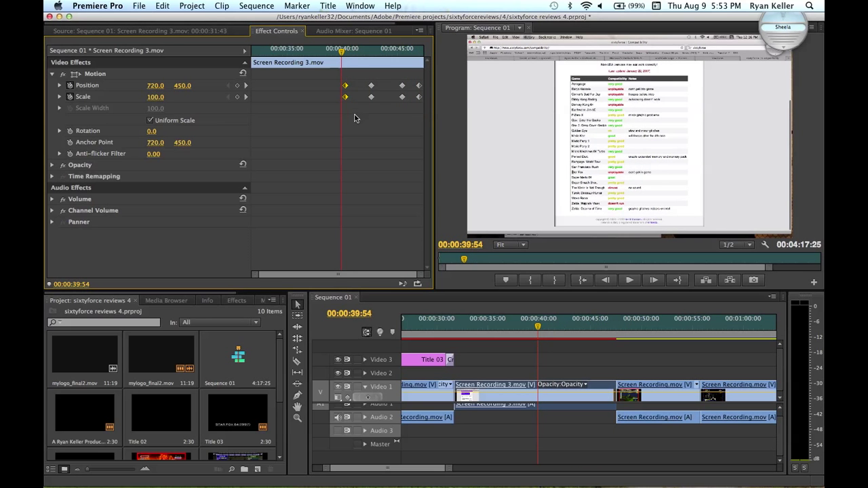
pyautogui.press('space')
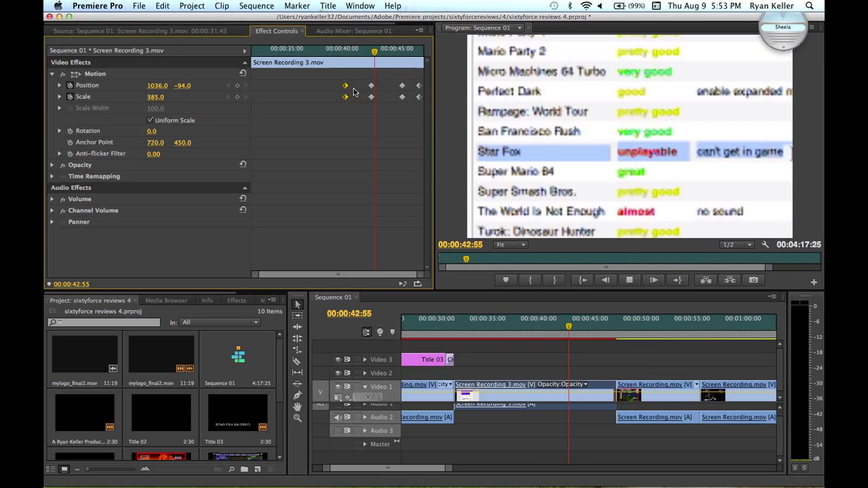
pyautogui.press('space')
# Step: Apply Ease In and Ease Out temporal interpolation to all Position and Scale keyframes
pyautogui.moveTo(334, 119); pyautogui.dragTo(421, 80)
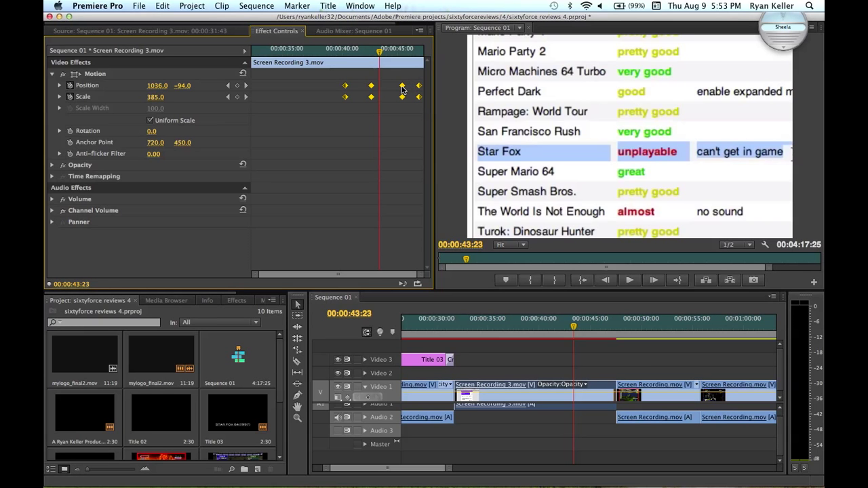
pyautogui.rightClick(402, 89)
pyautogui.moveTo(425, 179)
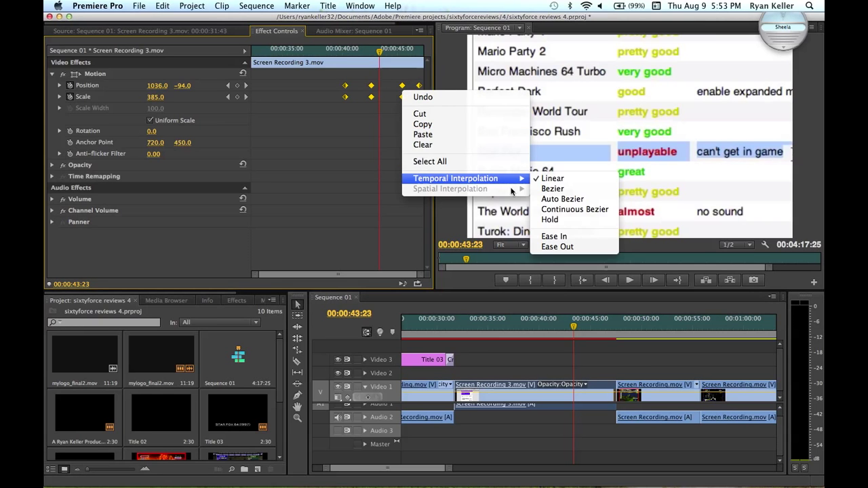
pyautogui.click(555, 236)
pyautogui.rightClick(371, 99)
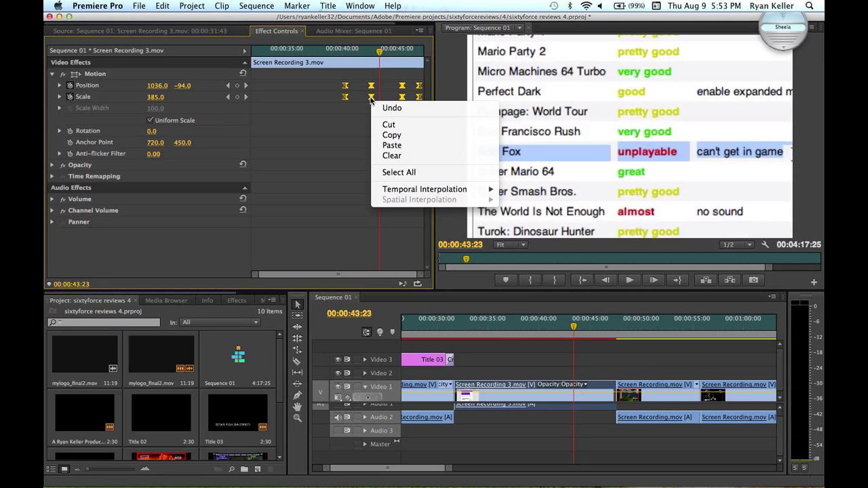
pyautogui.moveTo(434, 189)
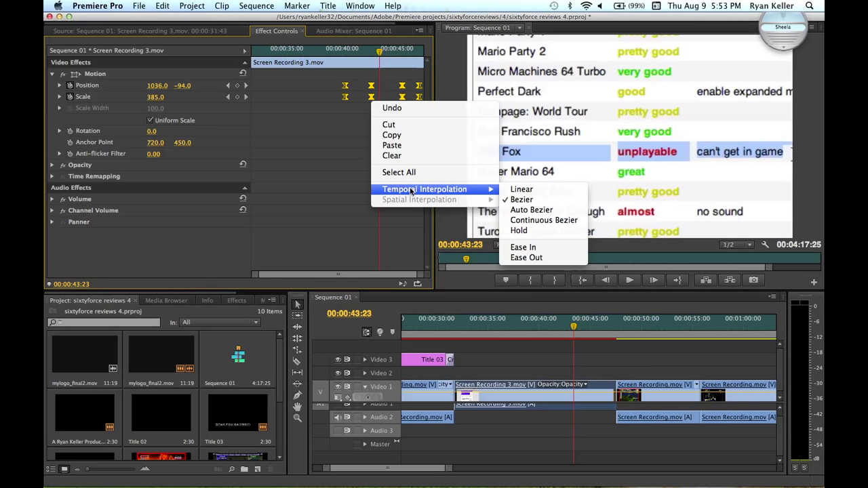
pyautogui.click(520, 257)
pyautogui.click(338, 51)
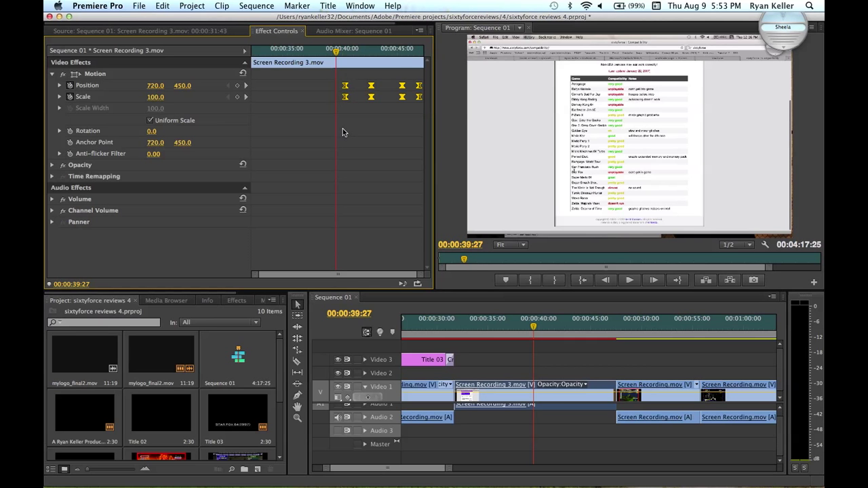
pyautogui.press('space')
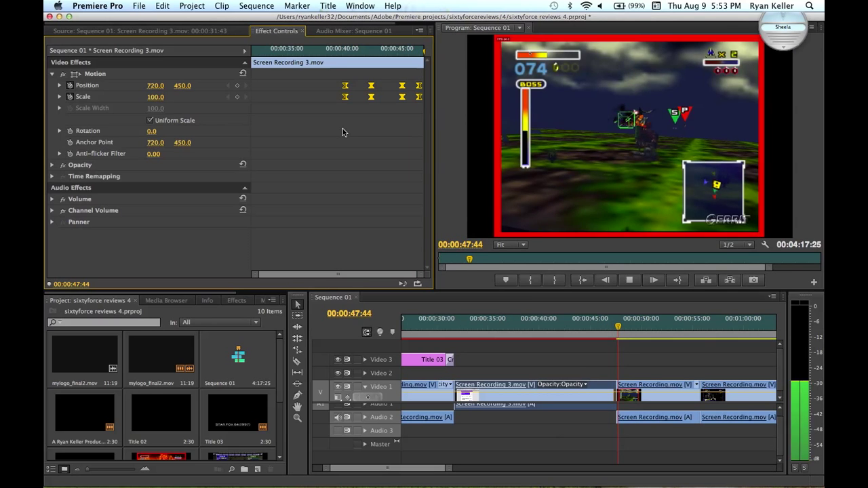
pyautogui.click(339, 52)
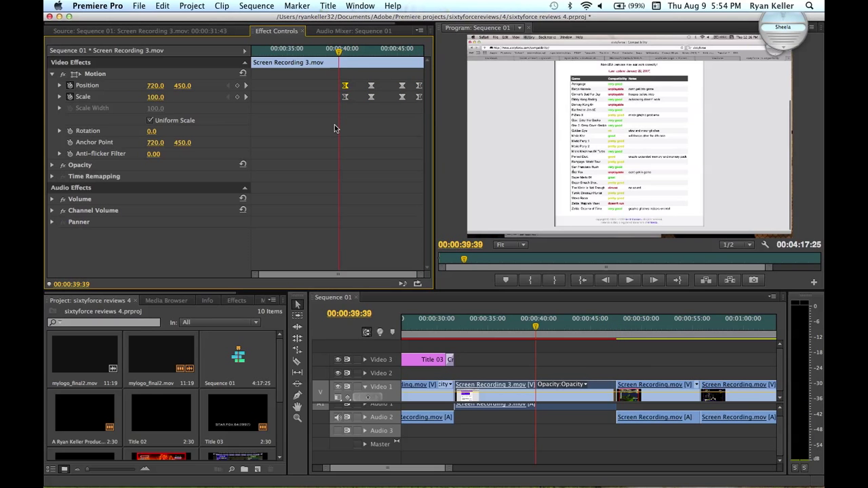